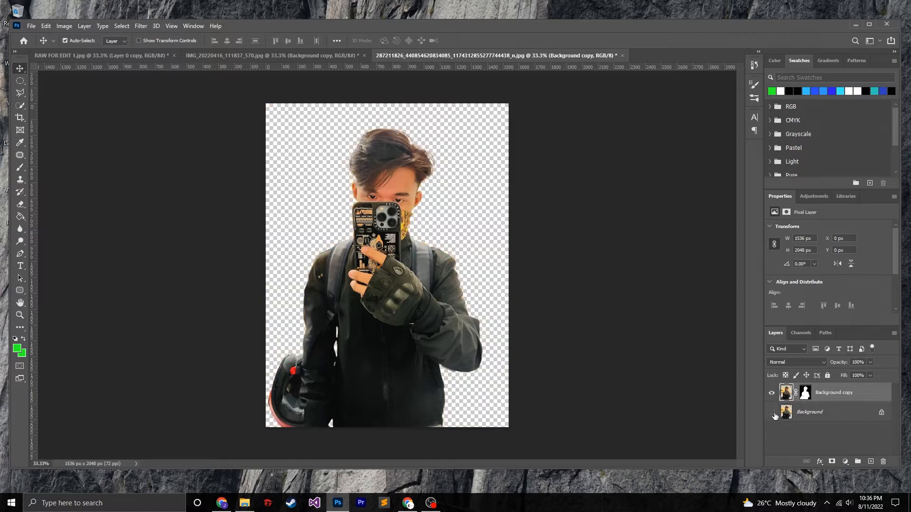
{"action": "left_click", "coordinate": [772, 412]}
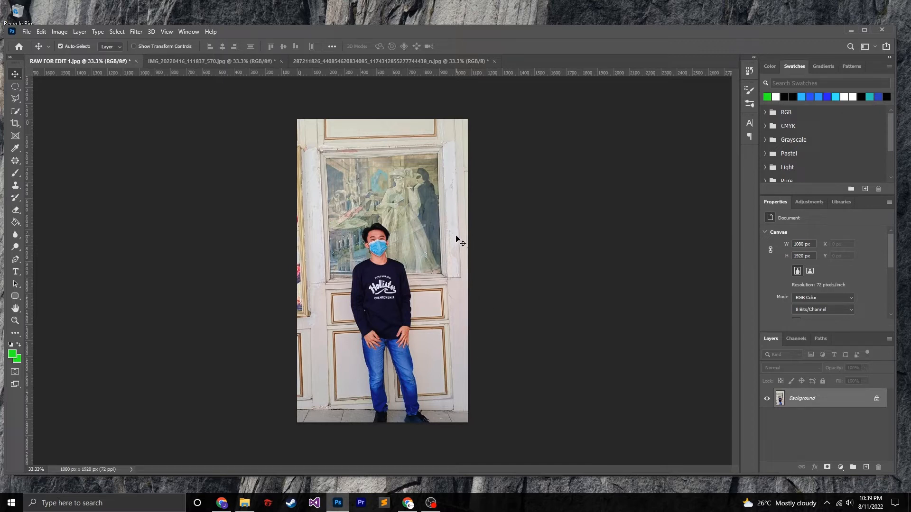
Step: Select the standing man in RAW FOR EDIT 1.jpg with Select Subject and open the selection in Select and Mask
{"action": "left_click", "coordinate": [116, 31]}
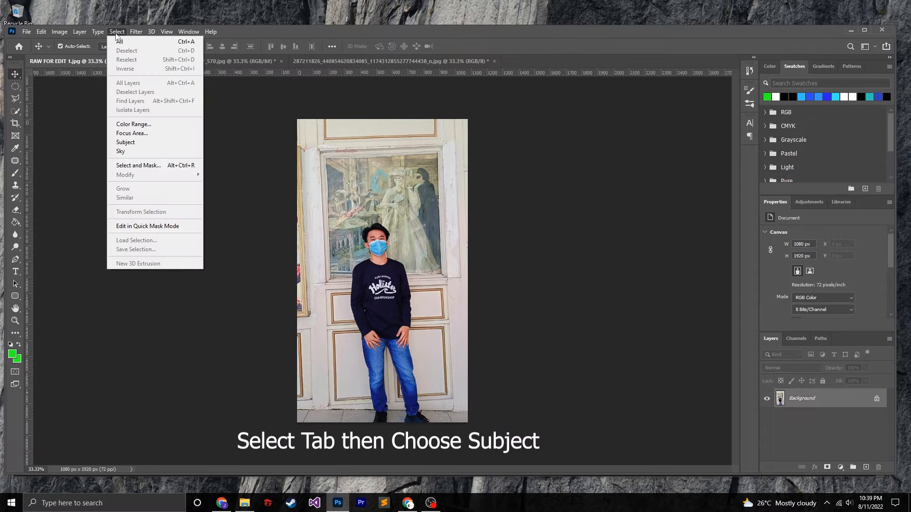
{"action": "left_click", "coordinate": [132, 143]}
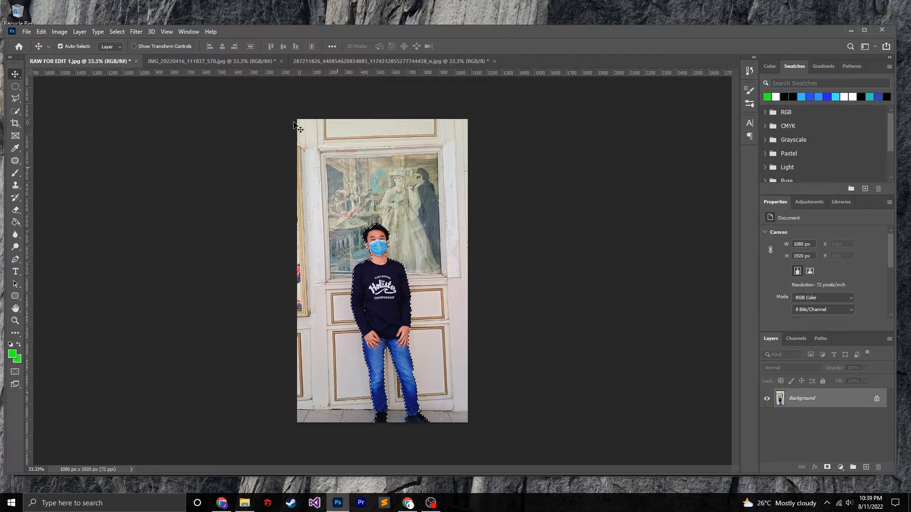
{"action": "left_click", "coordinate": [119, 32]}
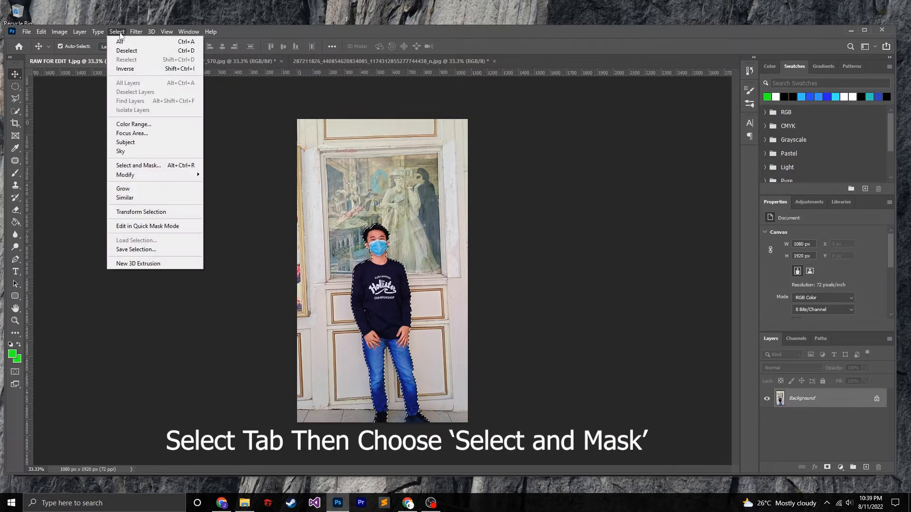
{"action": "left_click", "coordinate": [197, 166]}
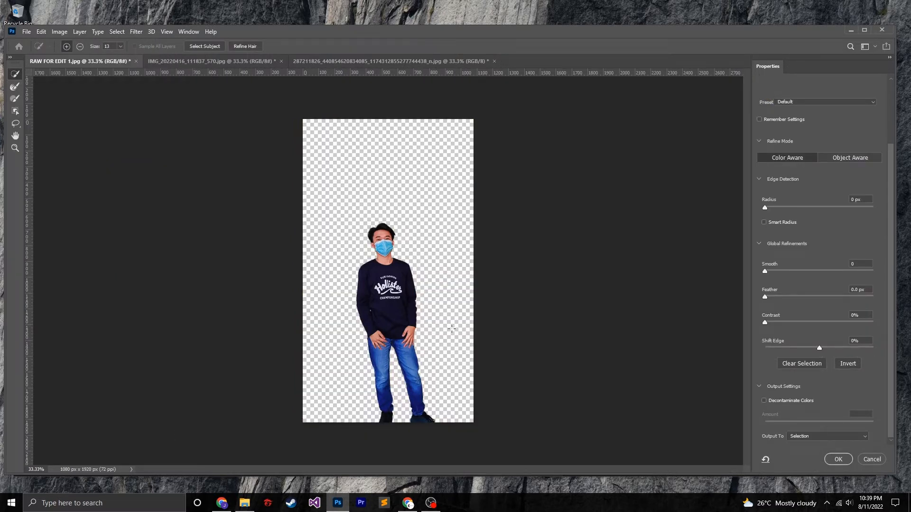
Step: Look through the Select and Mask settings, from the view mode and transparency down to the output settings
{"action": "scroll", "coordinate": [831, 149], "scroll_direction": "up", "scroll_amount": 5}
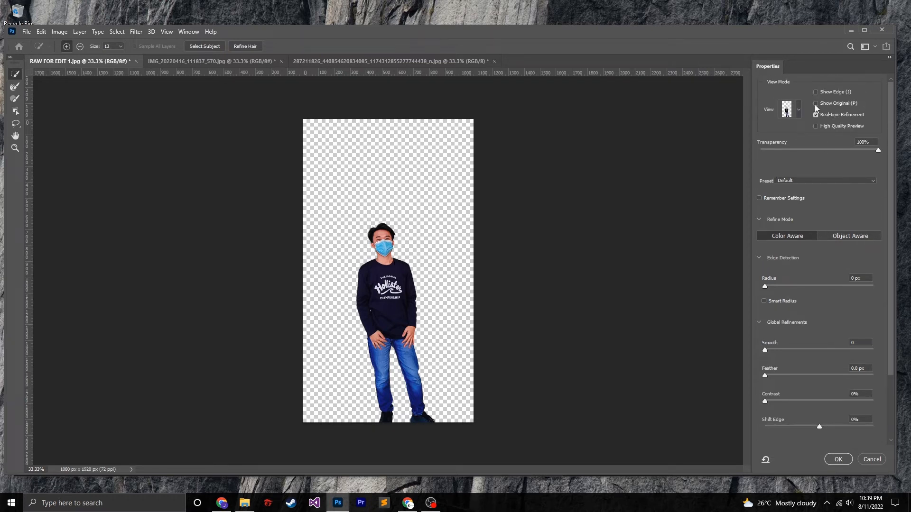
{"action": "mouse_move", "coordinate": [878, 150]}
{"action": "left_mouse_down"}
{"action": "mouse_move", "coordinate": [811, 155]}
{"action": "mouse_move", "coordinate": [878, 150]}
{"action": "left_mouse_up"}
{"action": "left_click", "coordinate": [865, 142]}
{"action": "scroll", "coordinate": [816, 132], "scroll_direction": "down", "scroll_amount": 2}
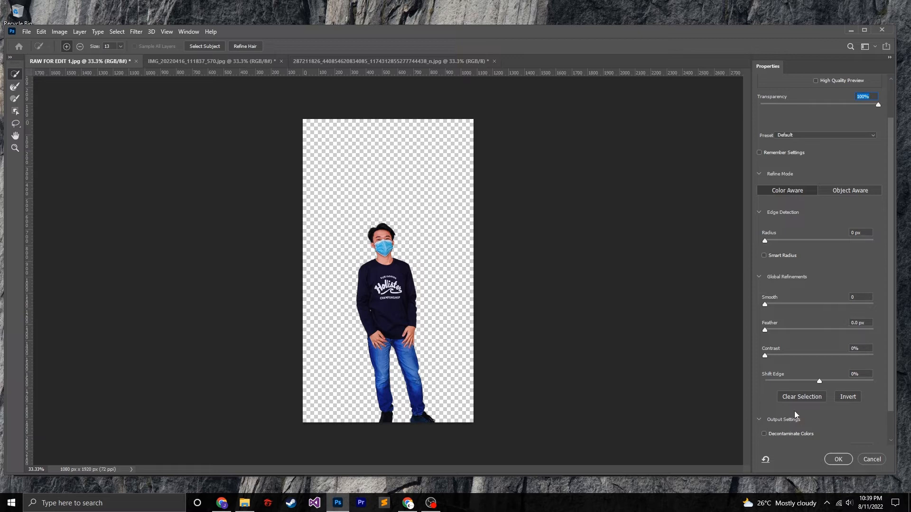
{"action": "left_click", "coordinate": [759, 420]}
{"action": "left_click", "coordinate": [760, 421]}
{"action": "scroll", "coordinate": [844, 397], "scroll_direction": "down", "scroll_amount": 6}
{"action": "scroll", "coordinate": [890, 382], "scroll_direction": "down", "scroll_amount": 3}
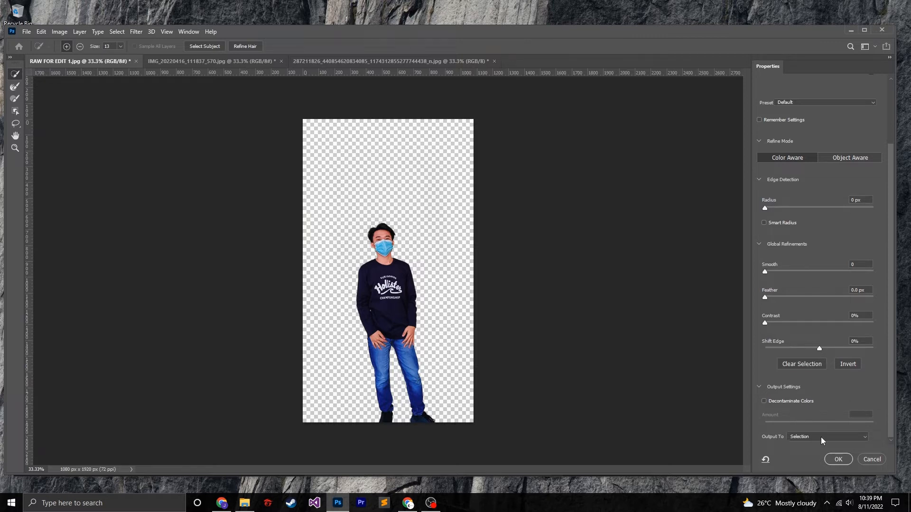
Step: Output the refined selection of the standing man to a new layer with layer mask
{"action": "left_click", "coordinate": [863, 441]}
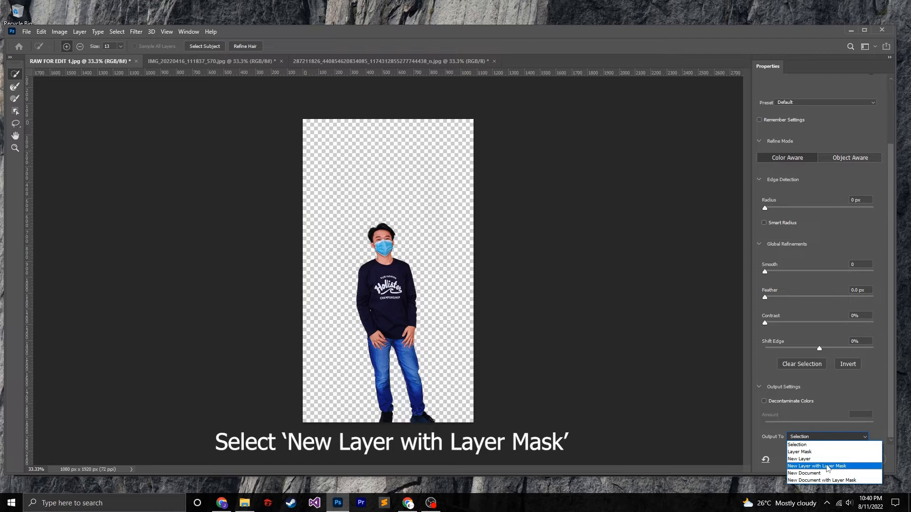
{"action": "left_click", "coordinate": [861, 468]}
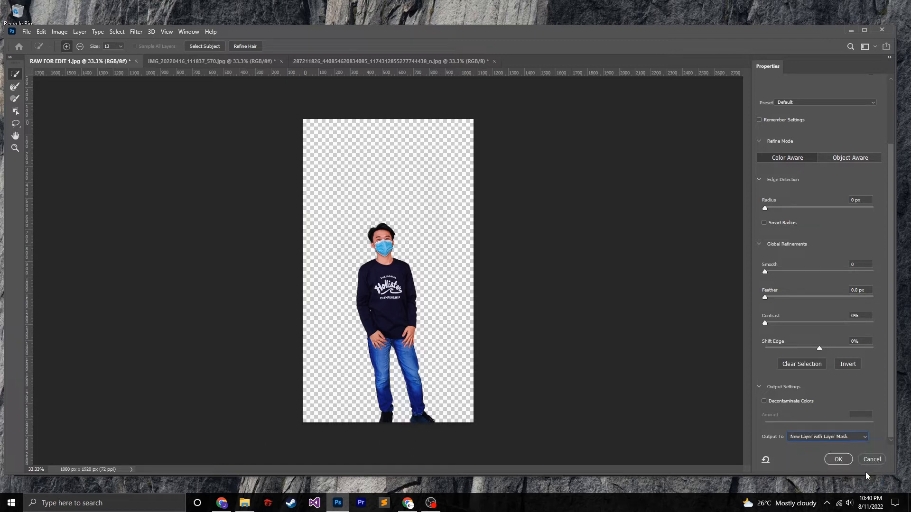
{"action": "left_click", "coordinate": [838, 460]}
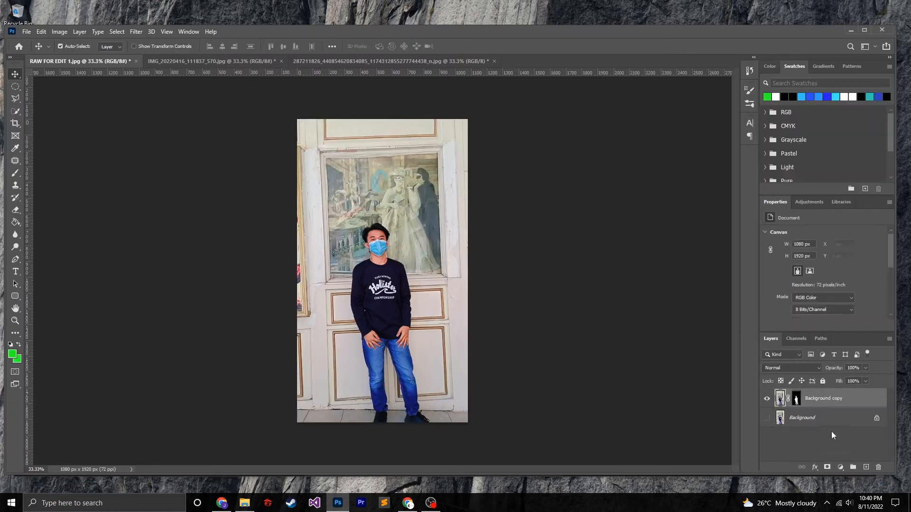
Step: Toggle the visibility of the Background layer in RAW FOR EDIT 1.jpg to compare the cutout with the original
{"action": "left_click", "coordinate": [767, 418]}
{"action": "left_click", "coordinate": [768, 419]}
{"action": "left_click", "coordinate": [768, 418]}
{"action": "left_click", "coordinate": [768, 418]}
{"action": "left_click", "coordinate": [768, 418]}
{"action": "left_click", "coordinate": [768, 418]}
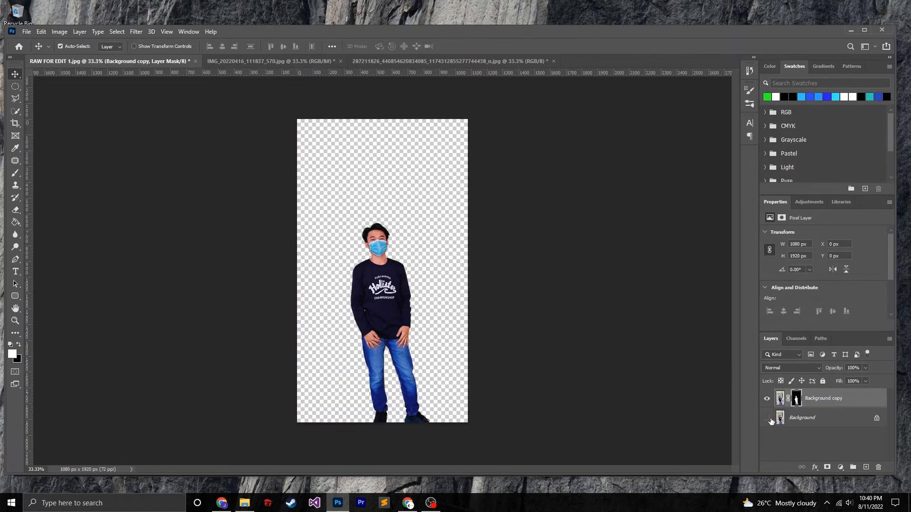
Step: Switch to IMG_20220416_111837_570.jpg and select the man in the plaid shirt with Select Subject
{"action": "left_click", "coordinate": [259, 62]}
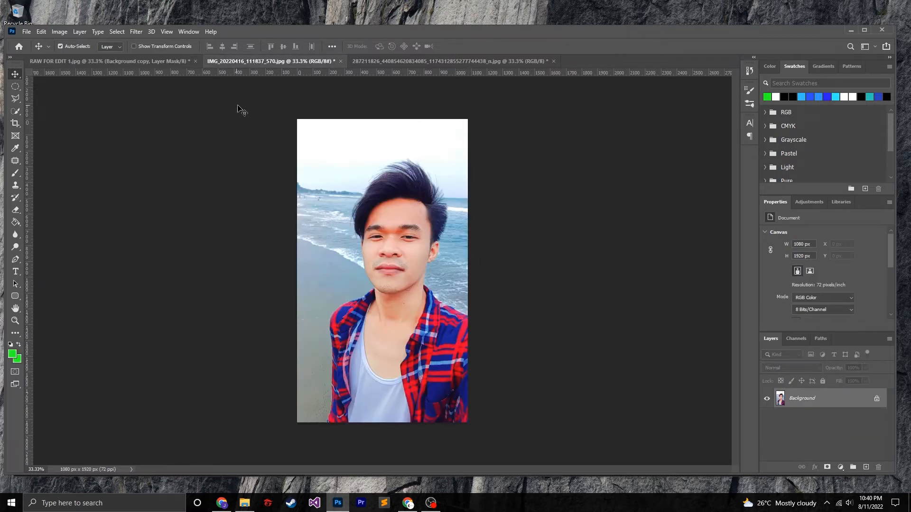
{"action": "left_click", "coordinate": [117, 31]}
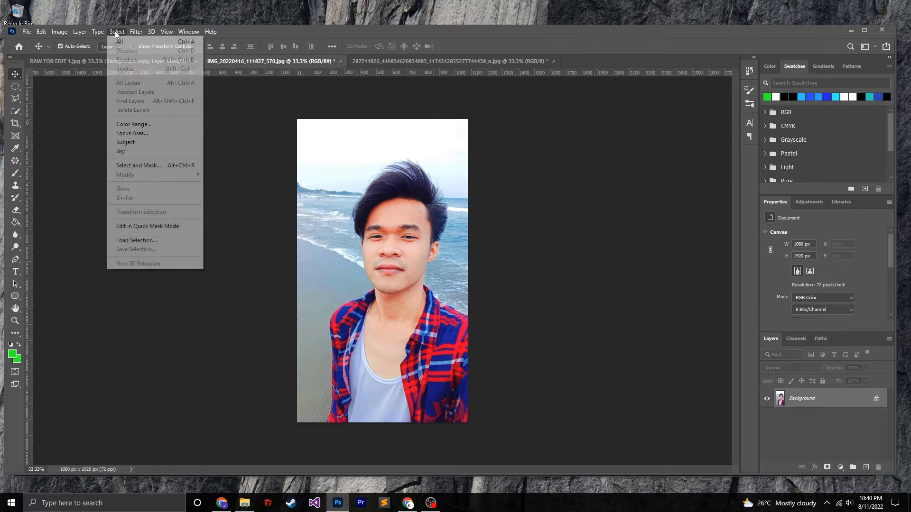
{"action": "left_click", "coordinate": [152, 142]}
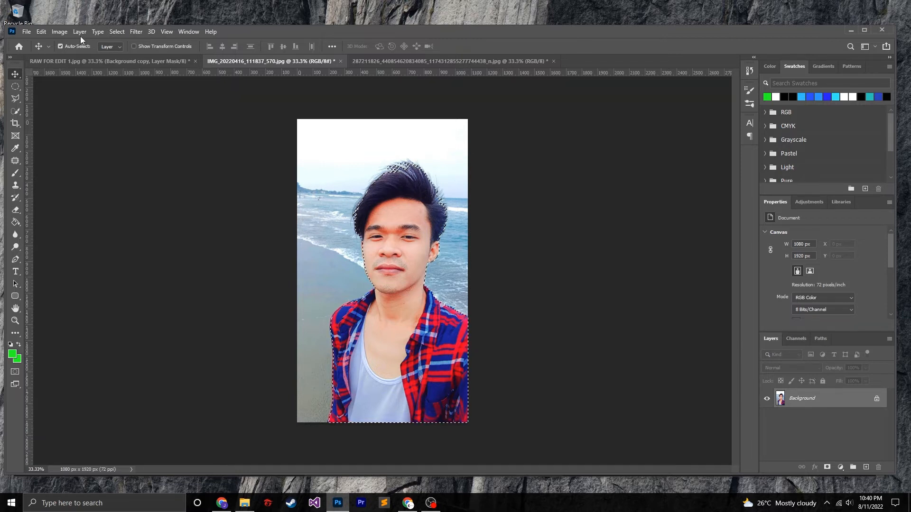
Step: Use Select and Mask to output the selected man in the plaid shirt to a new layer with layer mask
{"action": "left_click", "coordinate": [116, 31]}
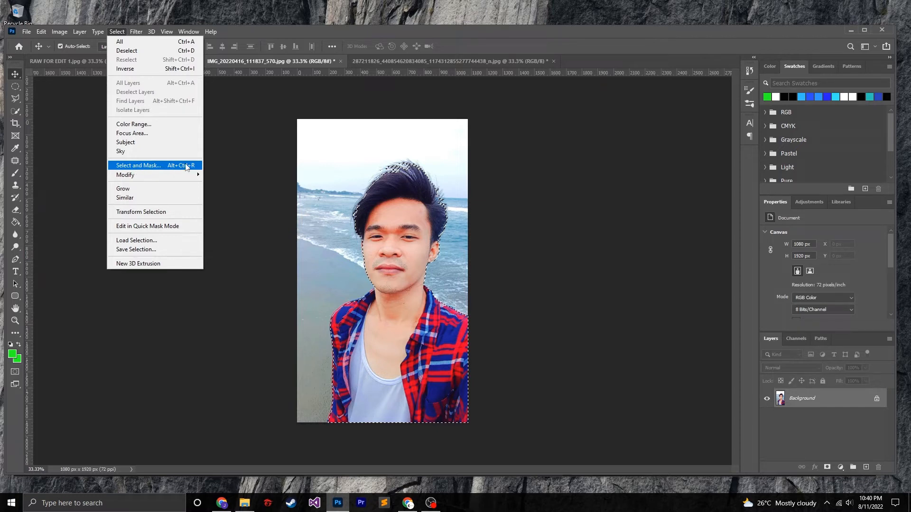
{"action": "left_click", "coordinate": [185, 165]}
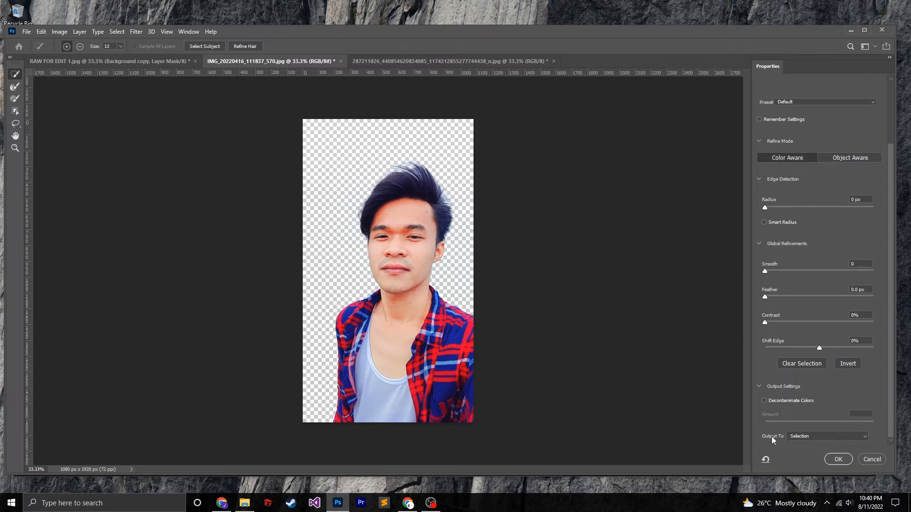
{"action": "left_click", "coordinate": [858, 434]}
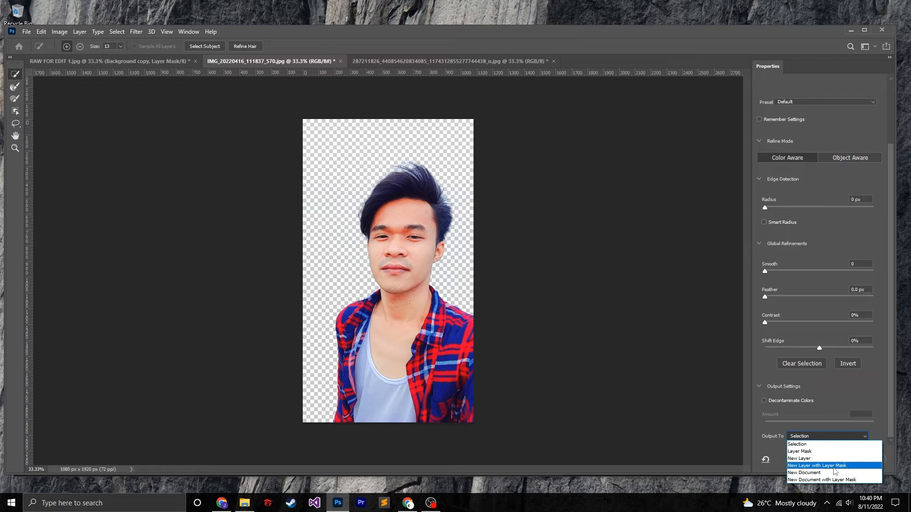
{"action": "left_click", "coordinate": [848, 466]}
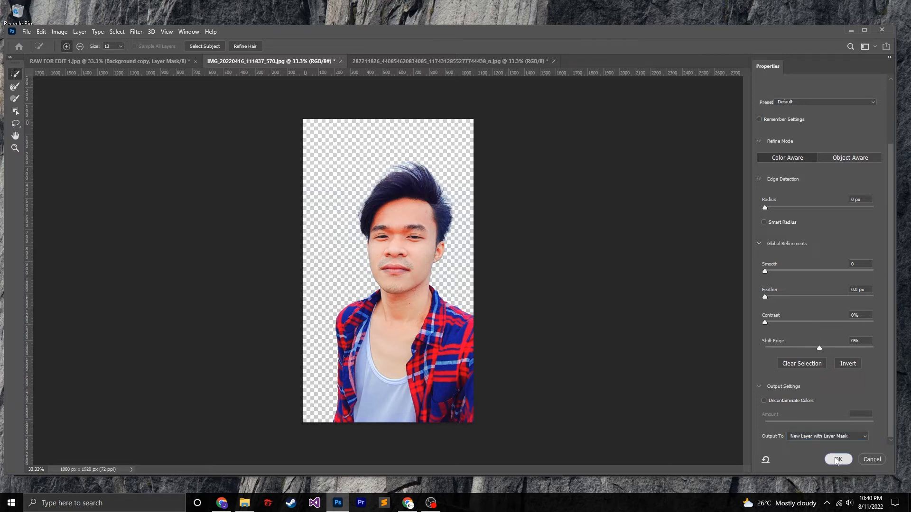
{"action": "left_click", "coordinate": [837, 459]}
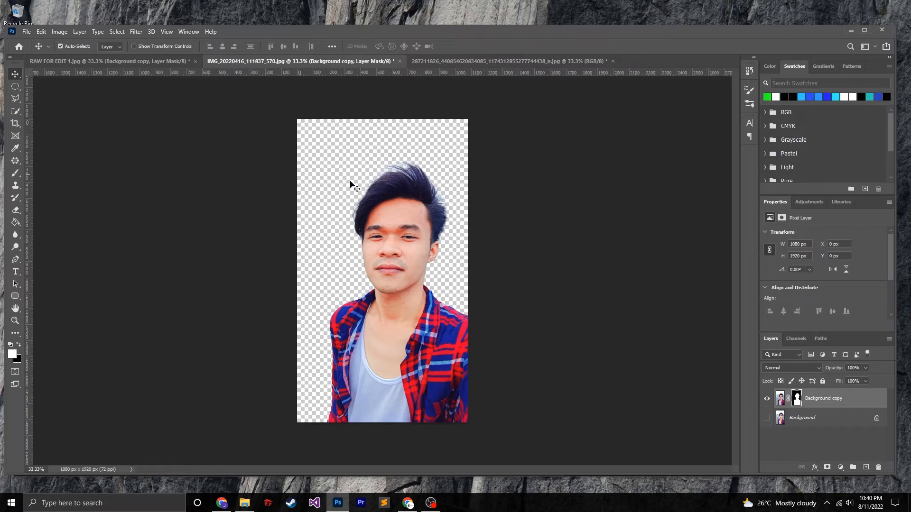
Step: Toggle the Background layer's visibility in the beach portrait to compare the cutout with the original
{"action": "left_click", "coordinate": [767, 419]}
{"action": "left_click", "coordinate": [767, 419]}
{"action": "left_click", "coordinate": [767, 418]}
{"action": "left_click", "coordinate": [767, 419]}
{"action": "left_click", "coordinate": [767, 420]}
{"action": "left_click", "coordinate": [767, 419]}
Step: Switch to the mirror selfie document and select the man holding the phone with Select Subject
{"action": "left_click", "coordinate": [503, 62]}
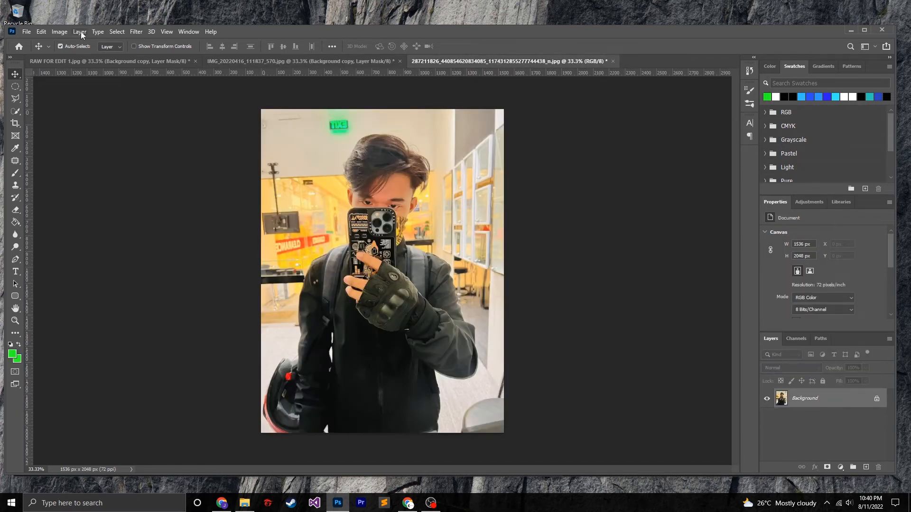
{"action": "left_click", "coordinate": [117, 31]}
{"action": "left_click", "coordinate": [136, 141]}
Step: Add the missing part of the helmet to the selection with the Quick Selection tool
{"action": "left_click", "coordinate": [19, 113]}
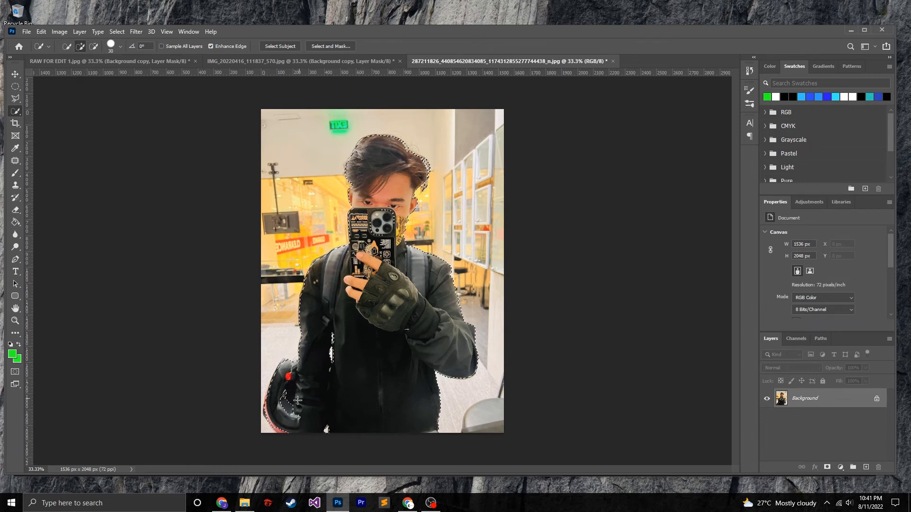
{"action": "left_click_drag", "start_coordinate": [283, 393], "coordinate": [289, 412]}
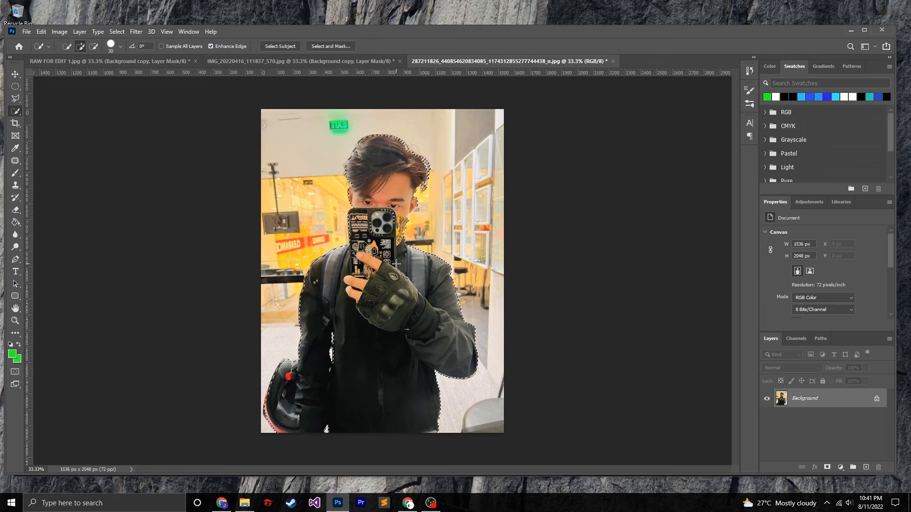
{"action": "key", "text": "v"}
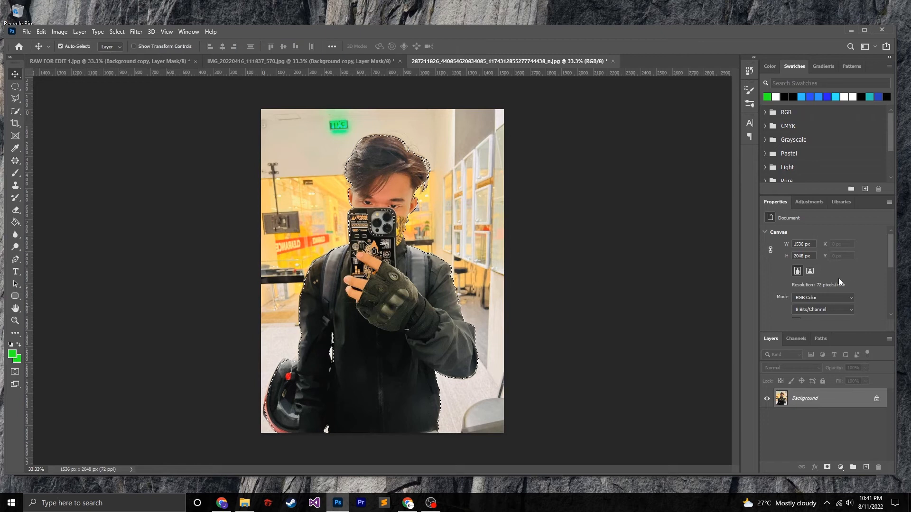
Step: Use Select and Mask to output the selected man and helmet to a new layer with layer mask
{"action": "left_click", "coordinate": [115, 31]}
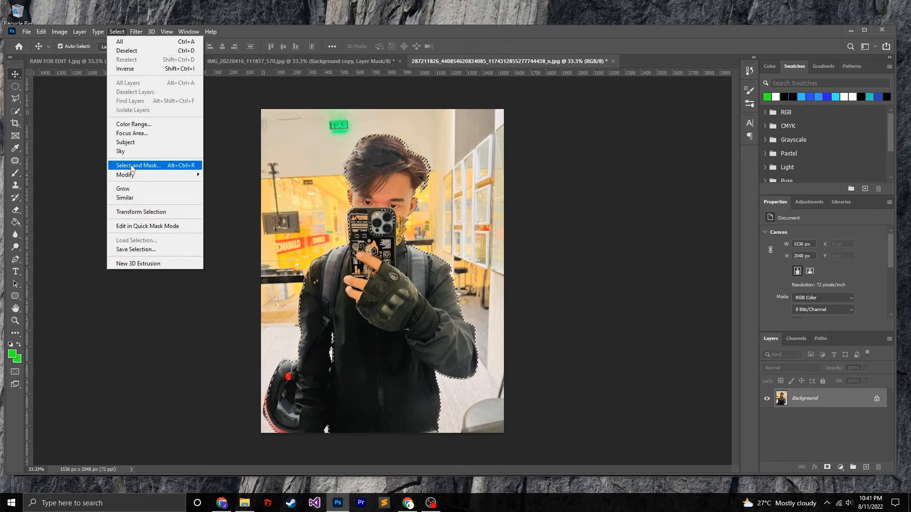
{"action": "left_click", "coordinate": [176, 167]}
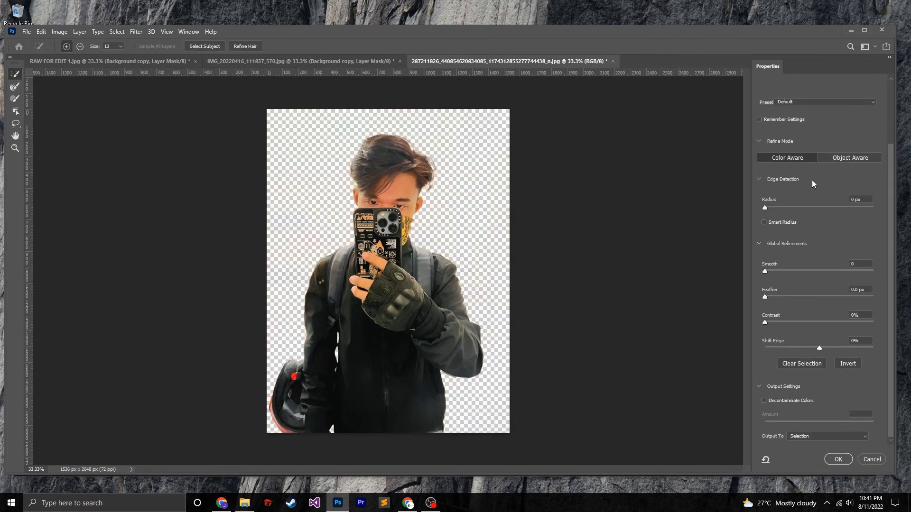
{"action": "left_click", "coordinate": [855, 439]}
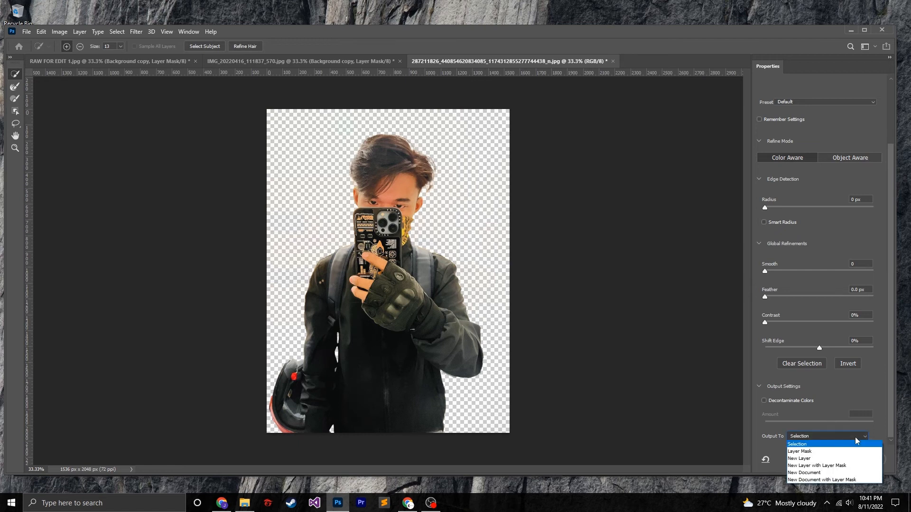
{"action": "left_click", "coordinate": [848, 467]}
{"action": "left_click", "coordinate": [838, 460]}
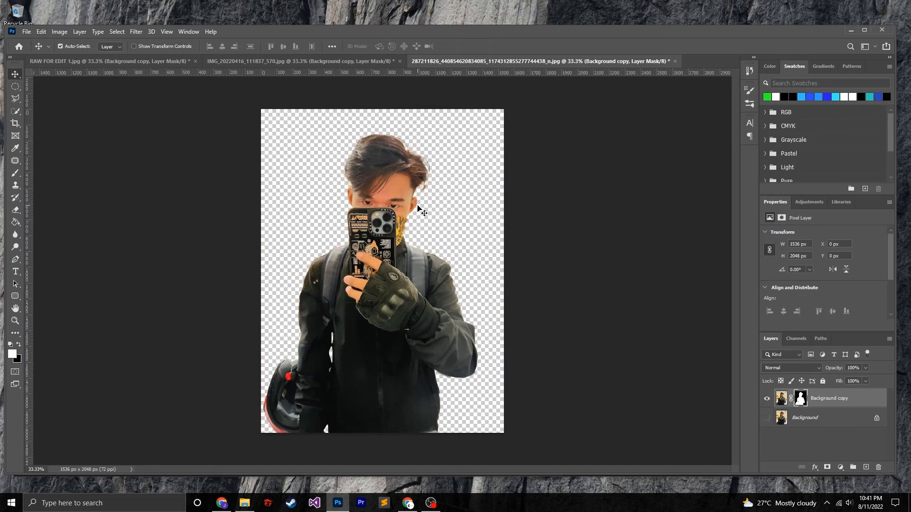
Step: Enlarge the Eraser tool's brush and set its mode to Brush
{"action": "key", "text": "z"}
{"action": "left_click", "coordinate": [422, 189]}
{"action": "left_click", "coordinate": [423, 189]}
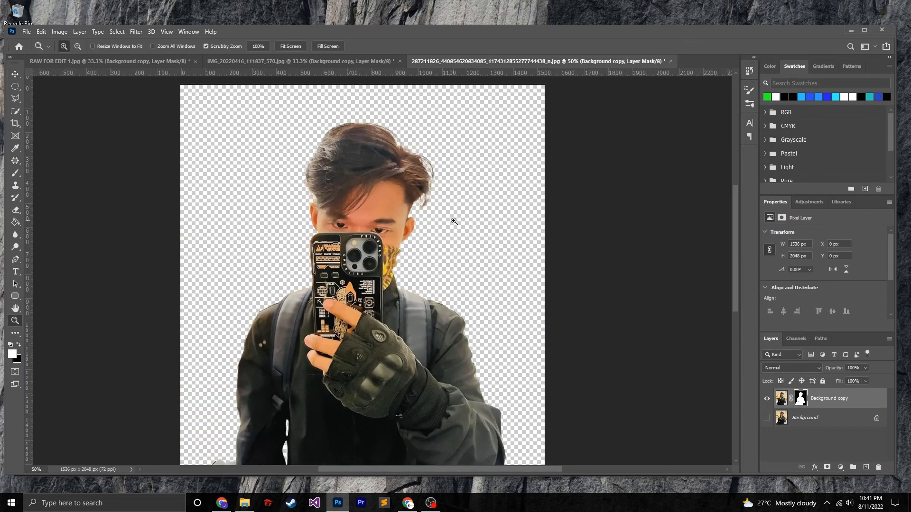
{"action": "key", "text": "e"}
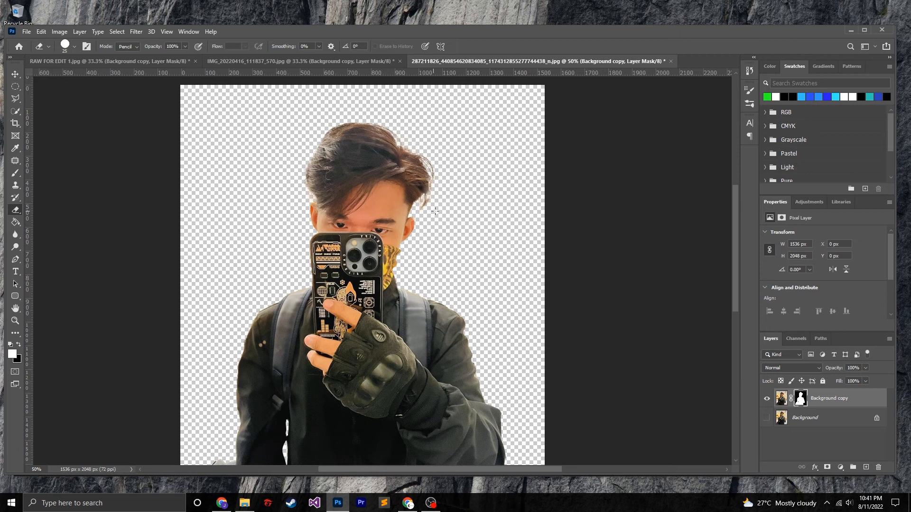
{"action": "left_click", "coordinate": [73, 47]}
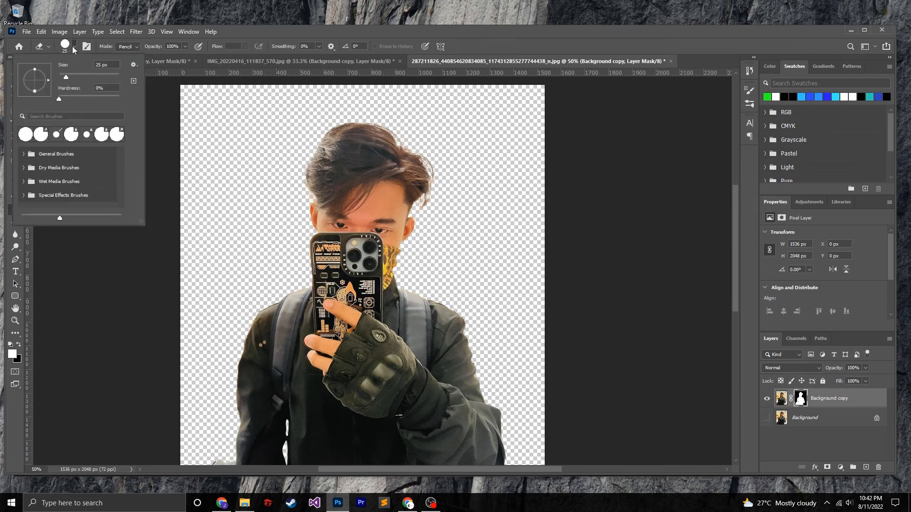
{"action": "left_click_drag", "start_coordinate": [67, 78], "coordinate": [74, 79]}
{"action": "left_click", "coordinate": [71, 47]}
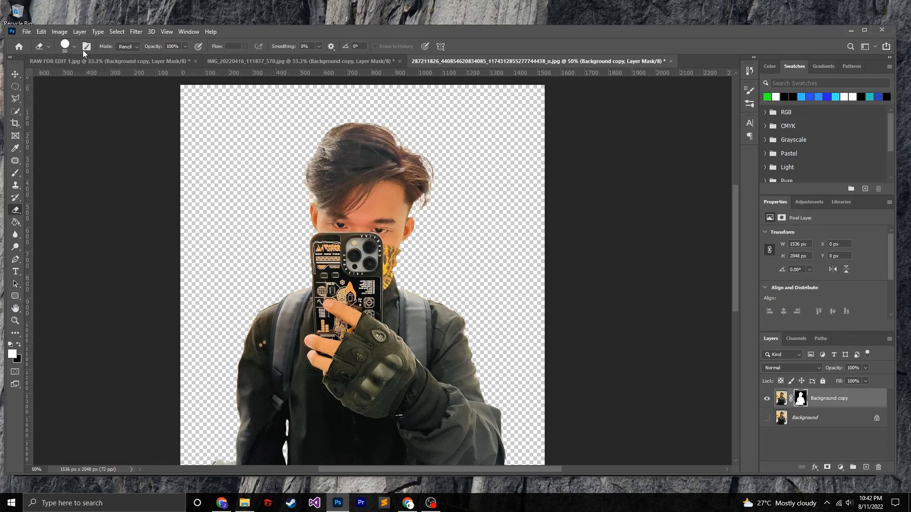
{"action": "left_click", "coordinate": [129, 46]}
{"action": "left_click", "coordinate": [124, 55]}
Step: Fit the mirror selfie on screen and toggle the Background layer's visibility to compare the cutout with the original
{"action": "key", "text": "z"}
{"action": "right_click", "coordinate": [519, 200]}
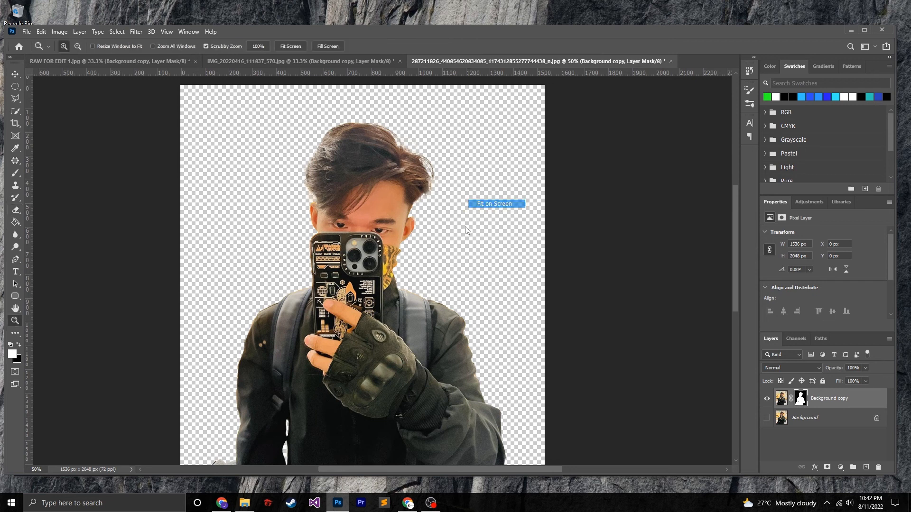
{"action": "left_click", "coordinate": [499, 204]}
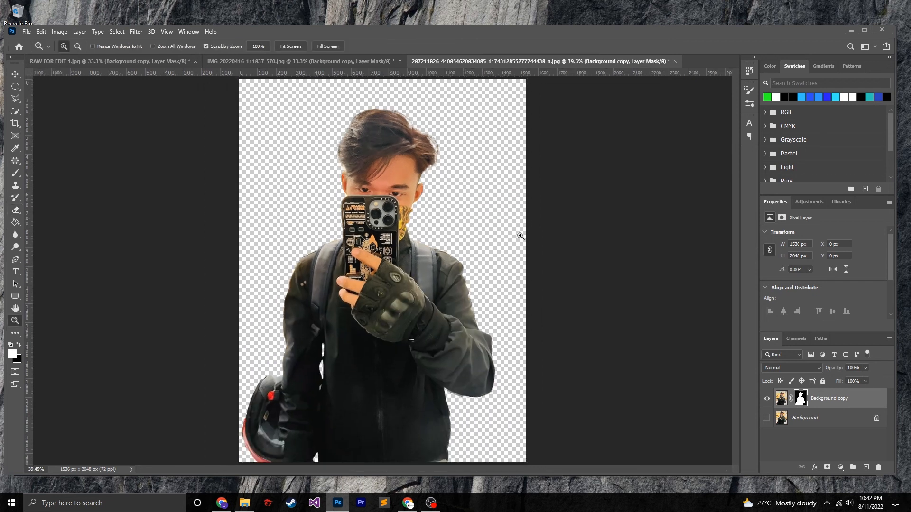
{"action": "left_click", "coordinate": [767, 418]}
{"action": "left_click", "coordinate": [767, 418]}
{"action": "left_click", "coordinate": [767, 419]}
{"action": "left_click", "coordinate": [767, 419]}
{"action": "key", "text": "e"}
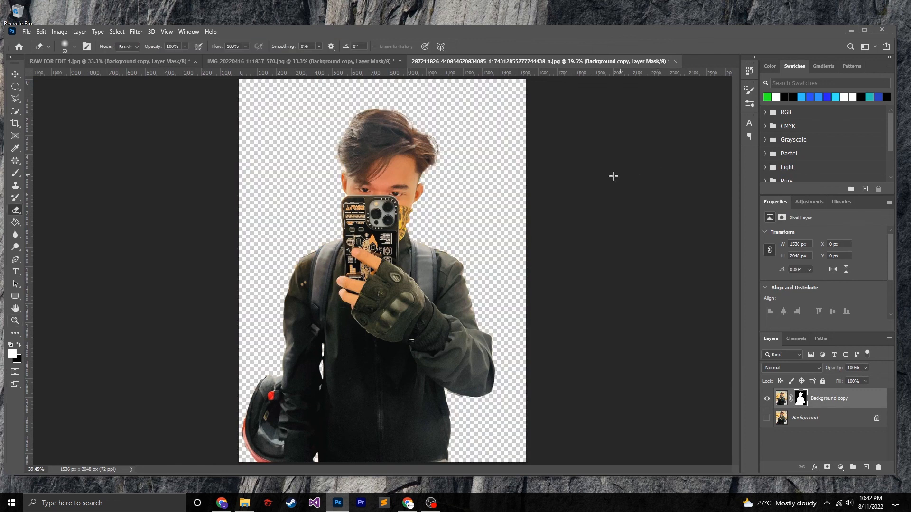
{"action": "key", "text": "v"}
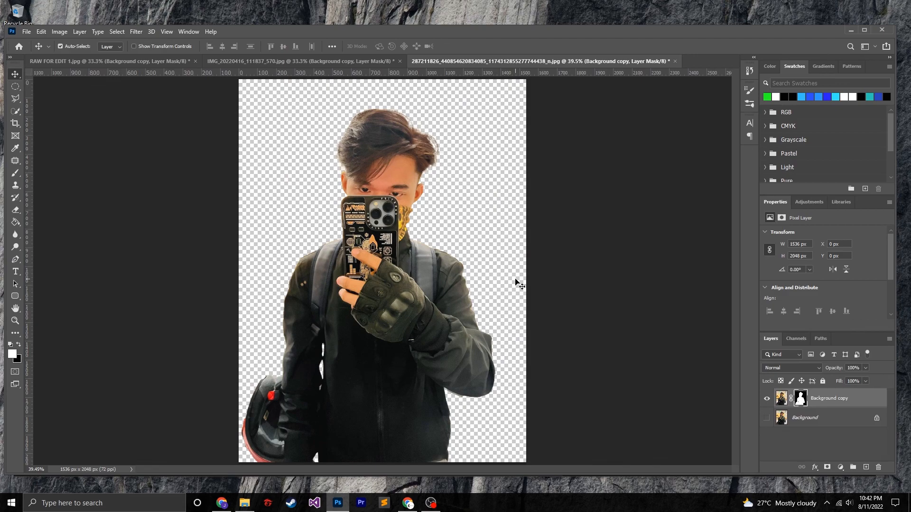